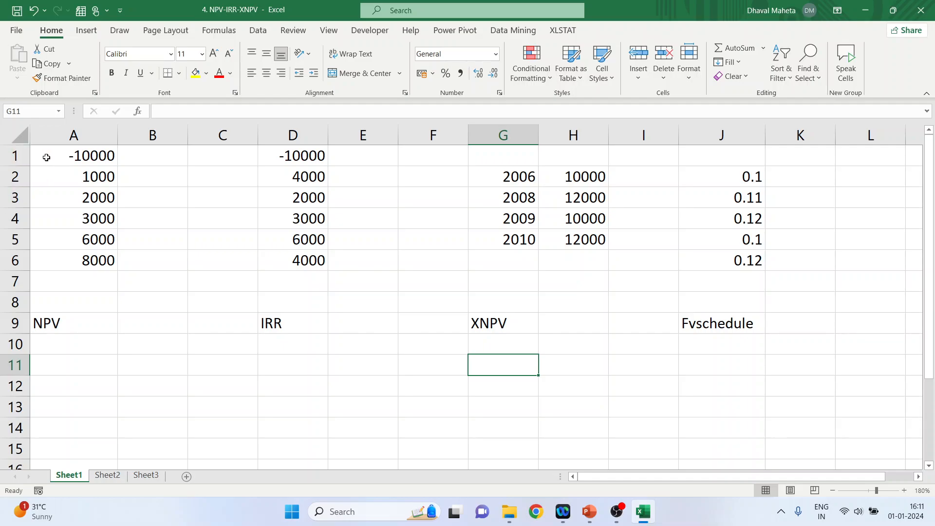
Examine the initial investment and the yearly cash flows in A1:A6, one cell after another.
{"action": "left_click", "coordinate": [65, 158]}
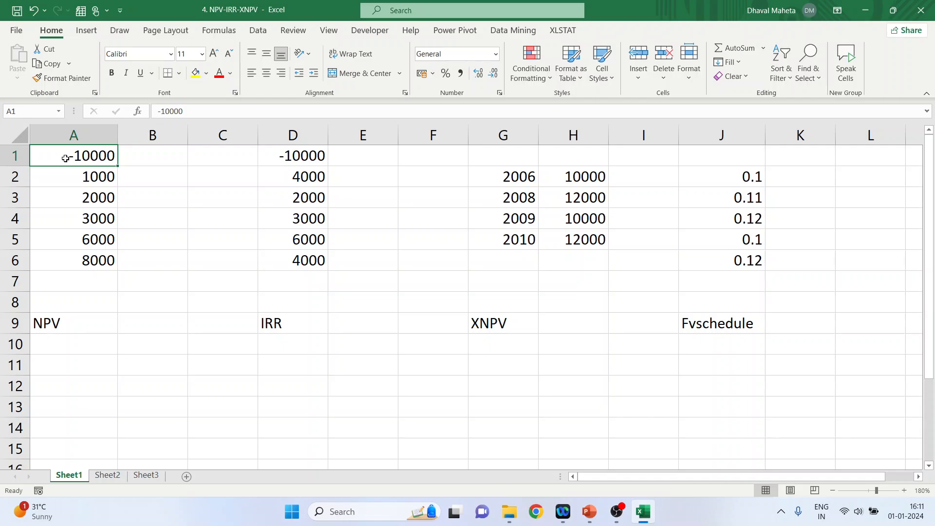
{"action": "left_click", "coordinate": [95, 185]}
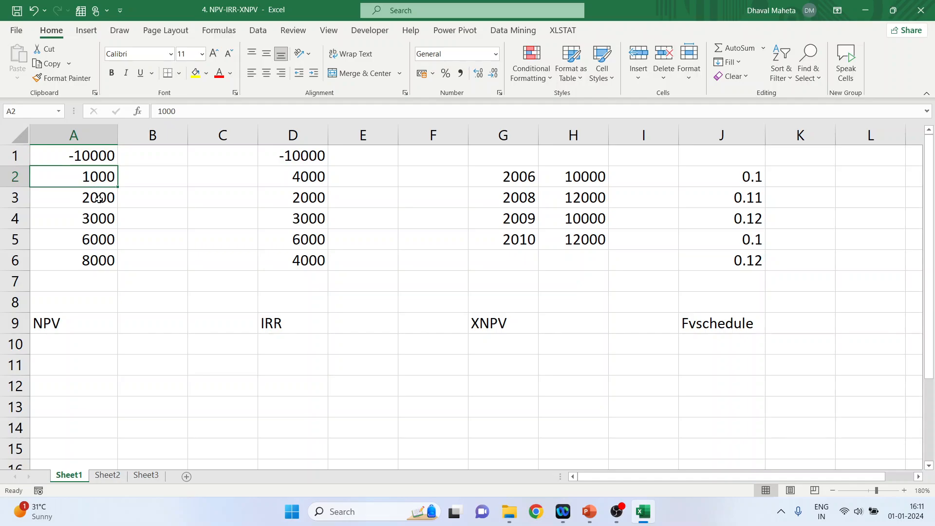
{"action": "left_click", "coordinate": [99, 199]}
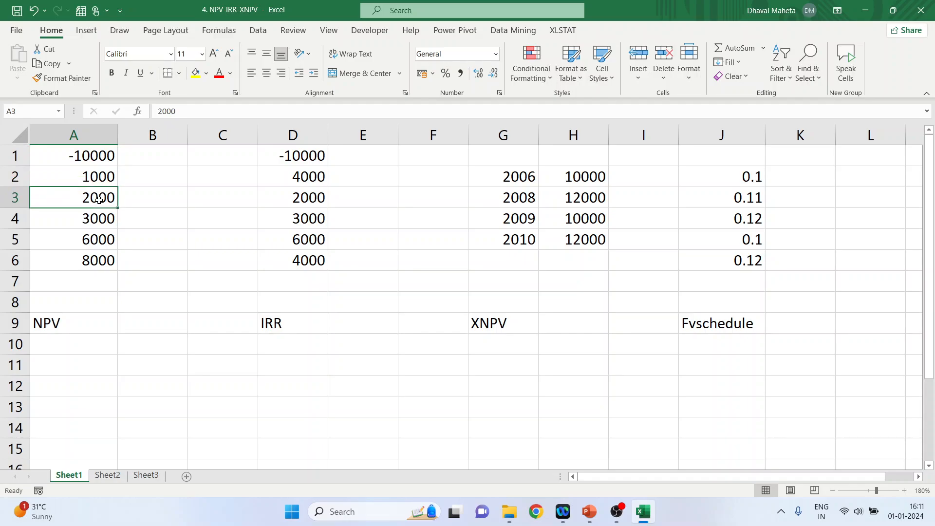
{"action": "left_click", "coordinate": [99, 219]}
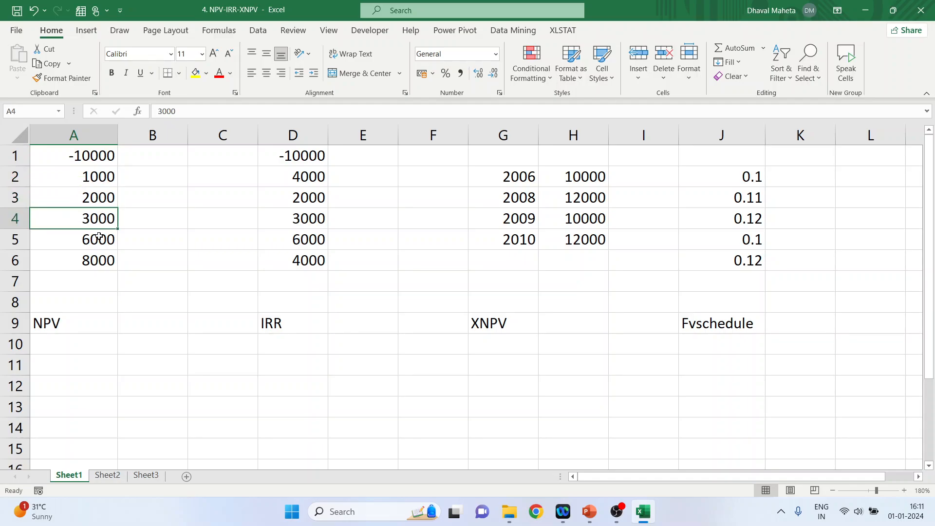
{"action": "left_click", "coordinate": [98, 241]}
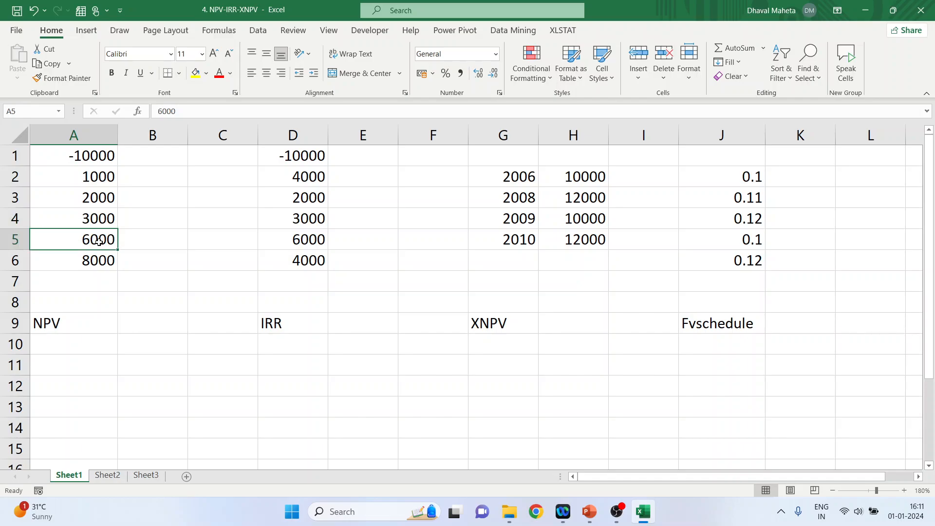
{"action": "left_click", "coordinate": [96, 264]}
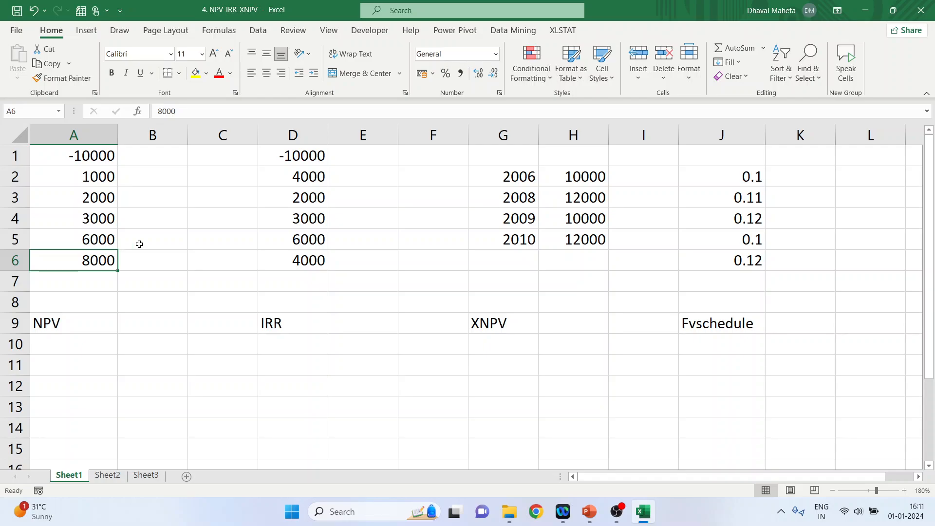
{"action": "left_click", "coordinate": [139, 113]}
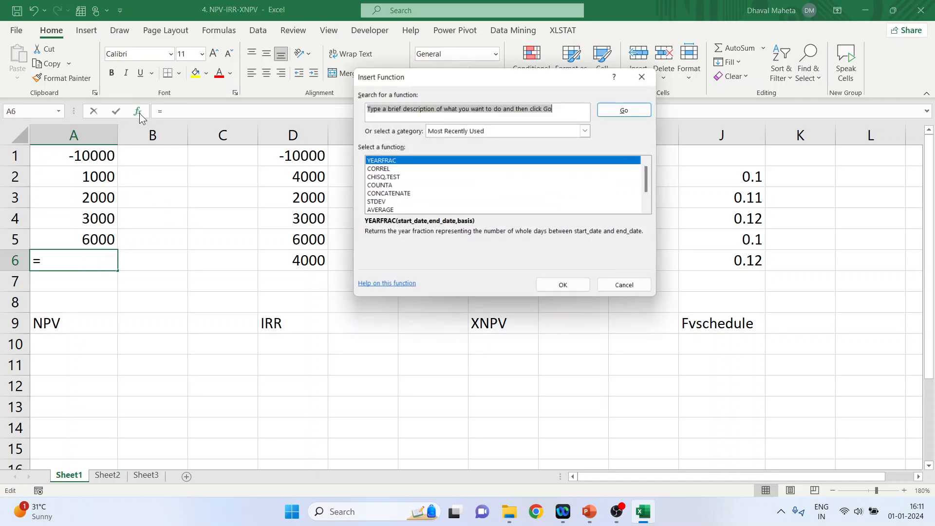
{"action": "left_click", "coordinate": [633, 285]}
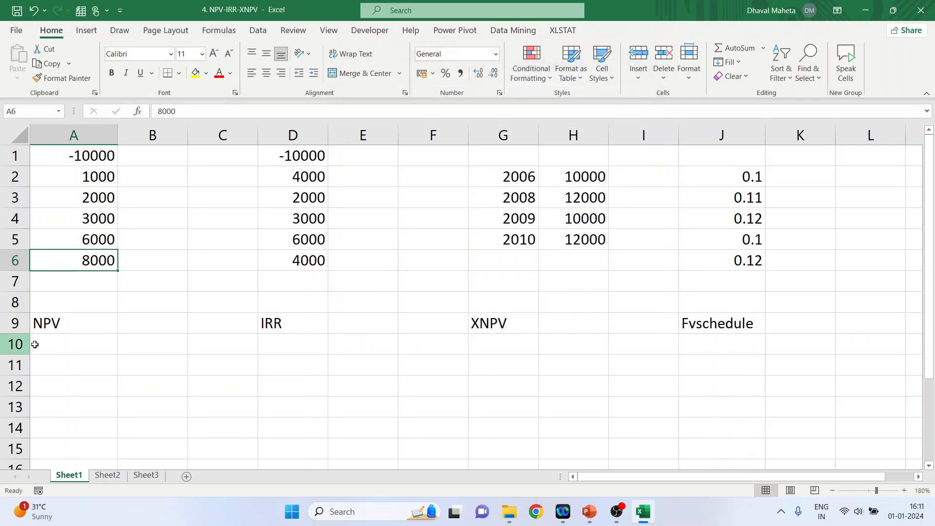
Calculate the net present value in B9 with the NPV function, using rate 0.1 and the cash flows in A1:A6.
{"action": "left_click", "coordinate": [155, 323]}
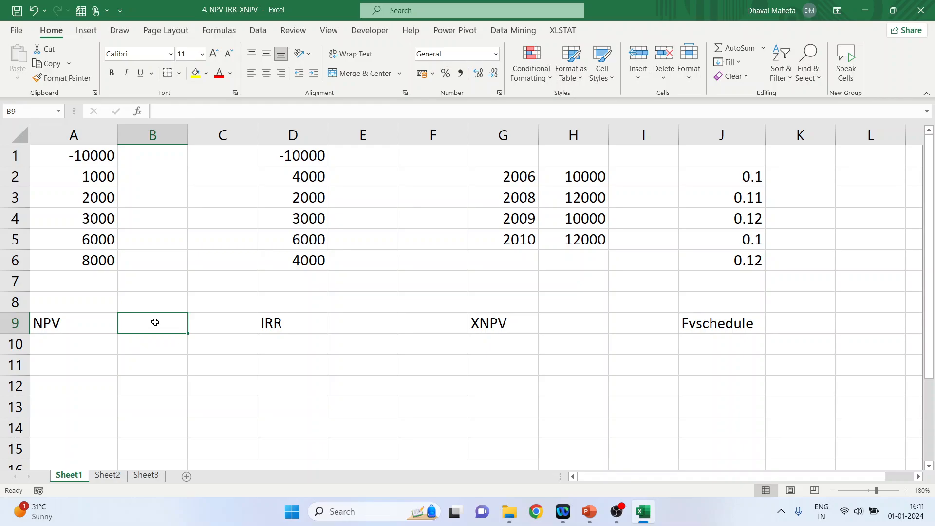
{"action": "left_click", "coordinate": [139, 112]}
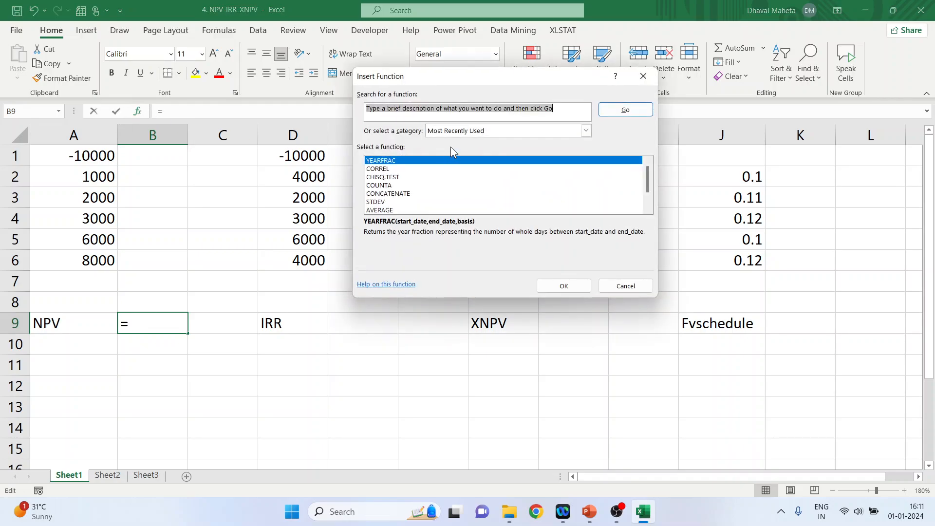
{"action": "type", "text": "npv"}
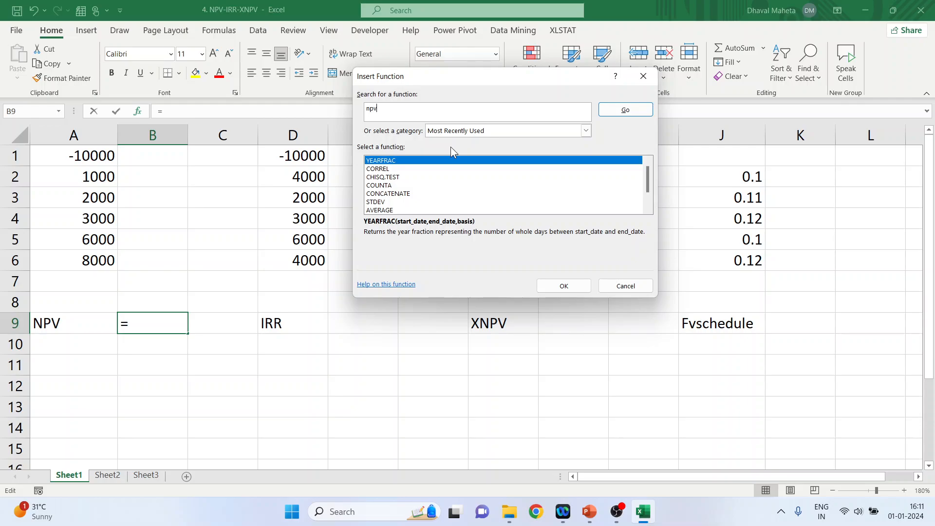
{"action": "key", "text": "Return"}
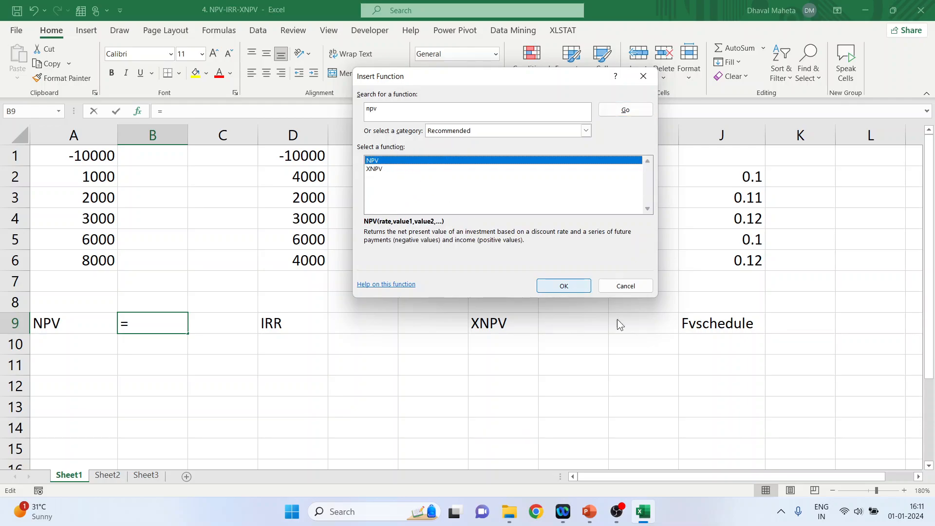
{"action": "left_click", "coordinate": [566, 286]}
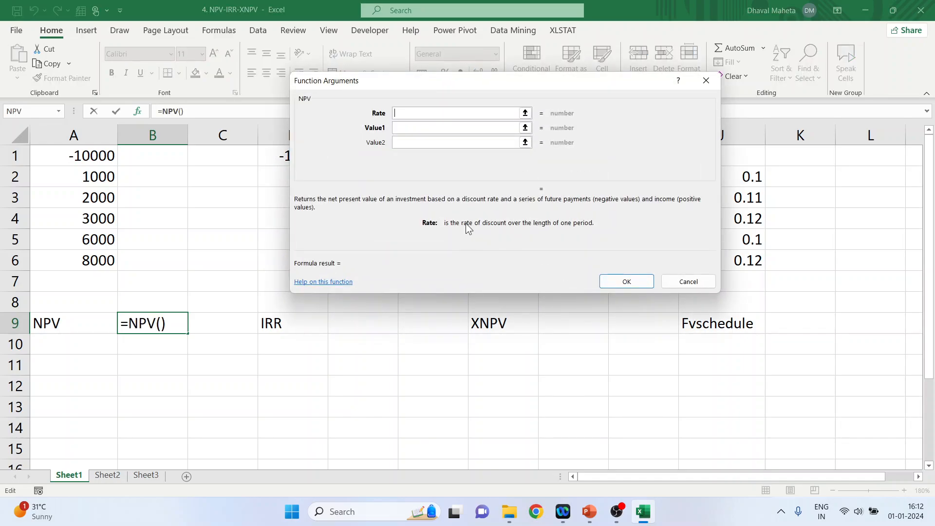
{"action": "type", "text": "0.1"}
{"action": "key", "text": "Tab"}
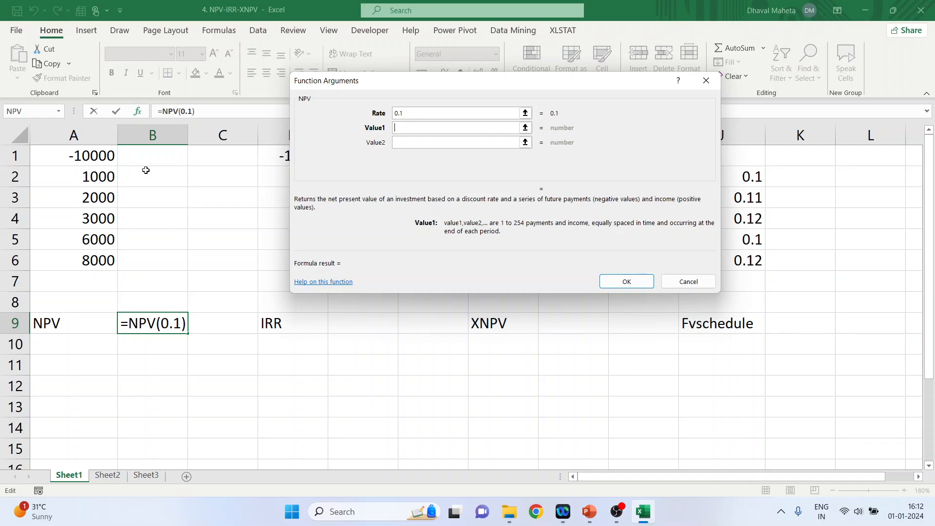
{"action": "left_click_drag", "start_coordinate": [100, 157], "coordinate": [106, 258]}
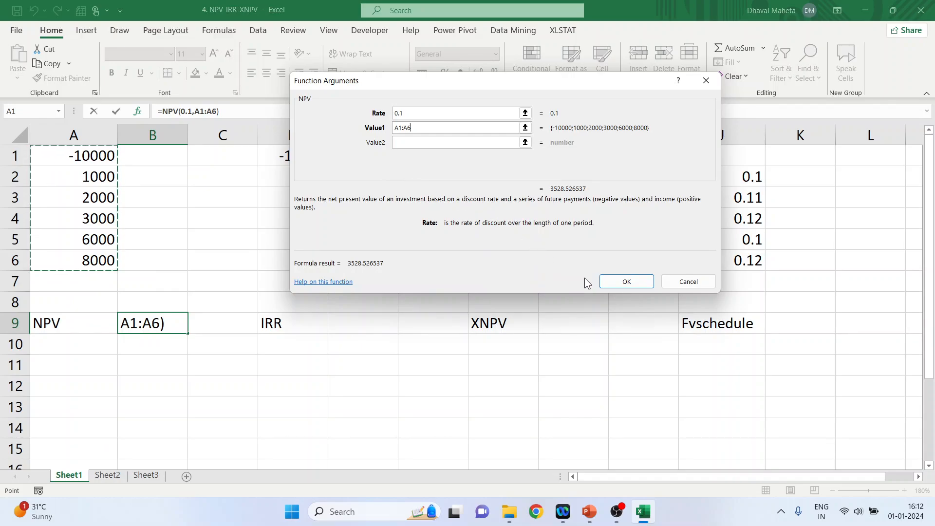
{"action": "left_click", "coordinate": [626, 283]}
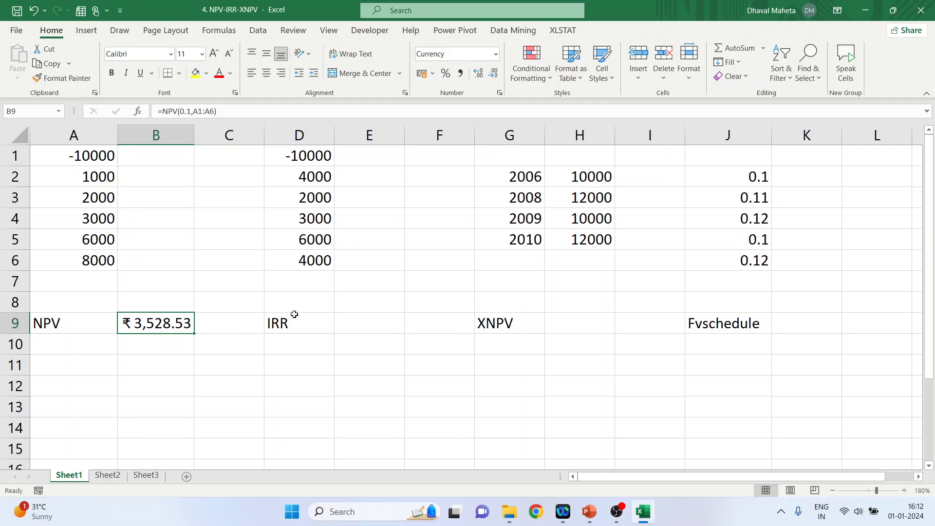
Examine the investment and the cash flows in D1:D6 that serve as input for the IRR.
{"action": "left_click_drag", "start_coordinate": [310, 152], "coordinate": [322, 258]}
{"action": "left_click", "coordinate": [409, 244]}
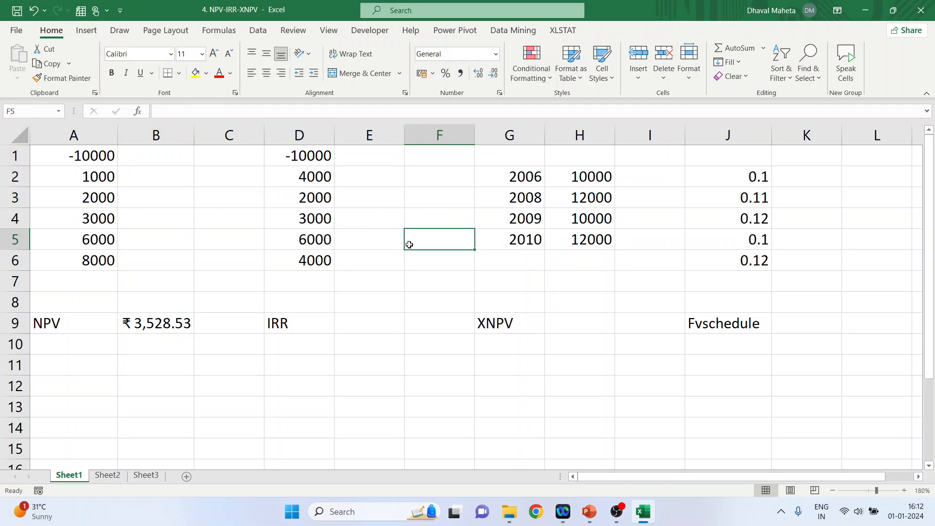
{"action": "left_click", "coordinate": [310, 160]}
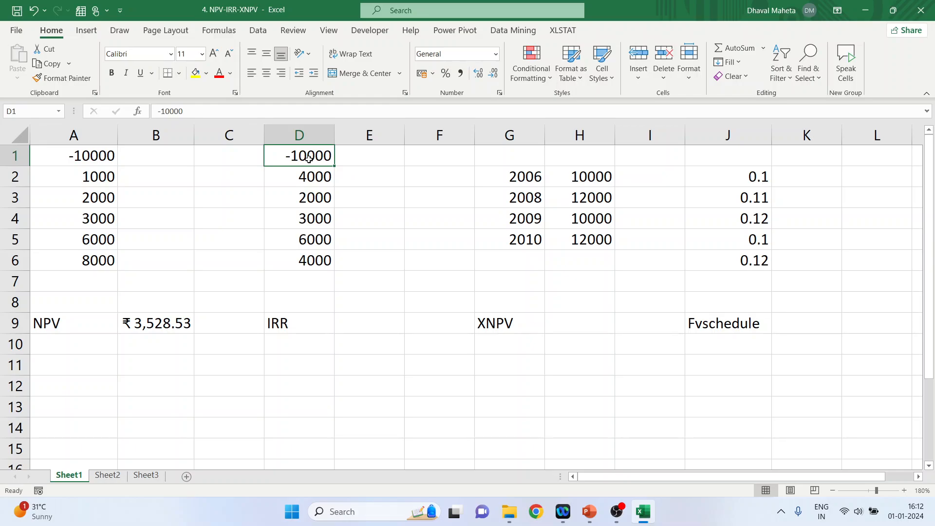
{"action": "left_click", "coordinate": [308, 179]}
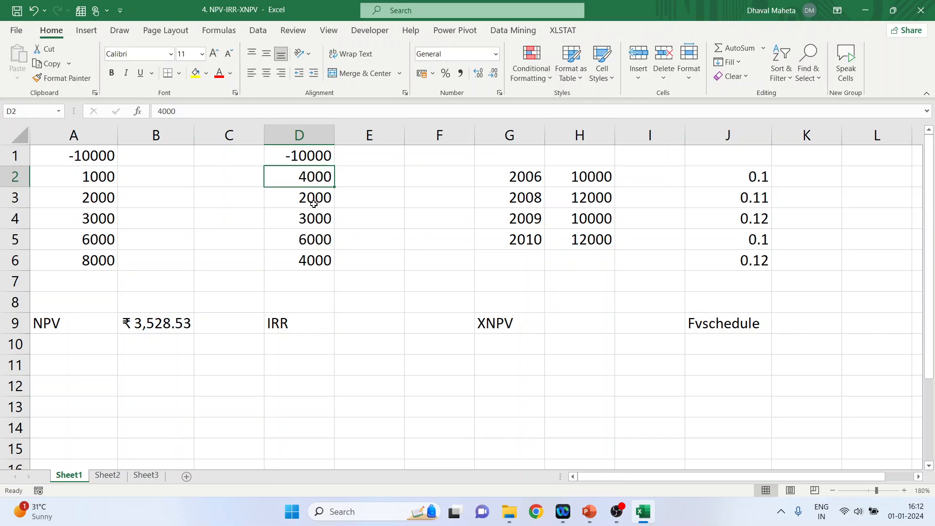
{"action": "left_click", "coordinate": [313, 201]}
{"action": "left_click", "coordinate": [314, 220]}
{"action": "left_click", "coordinate": [314, 244]}
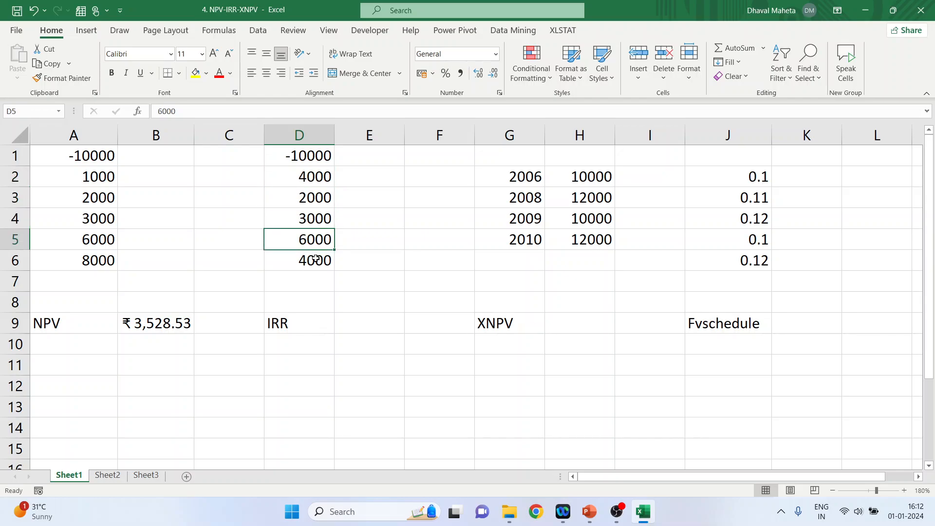
{"action": "left_click", "coordinate": [316, 259]}
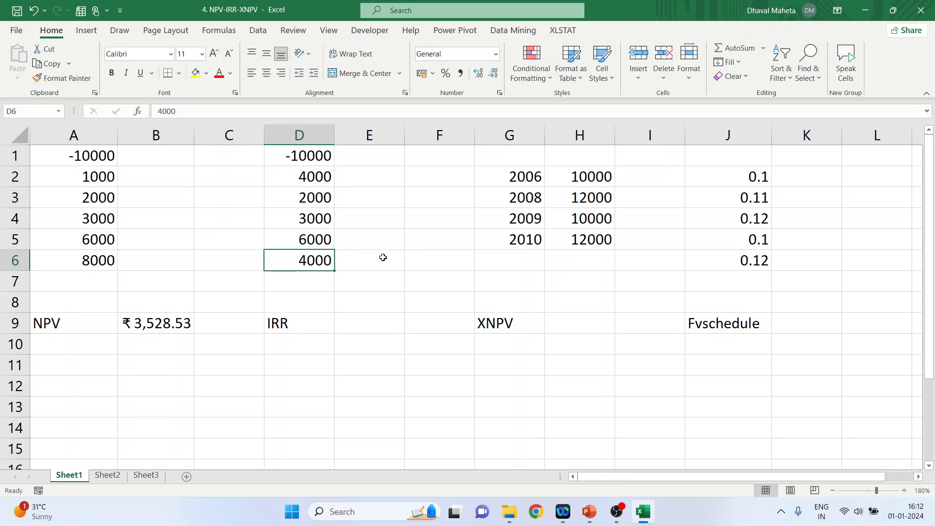
Calculate the internal rate of return in E9 with the IRR function, using values D1:D6 and a guess of 0.1.
{"action": "left_click", "coordinate": [375, 326]}
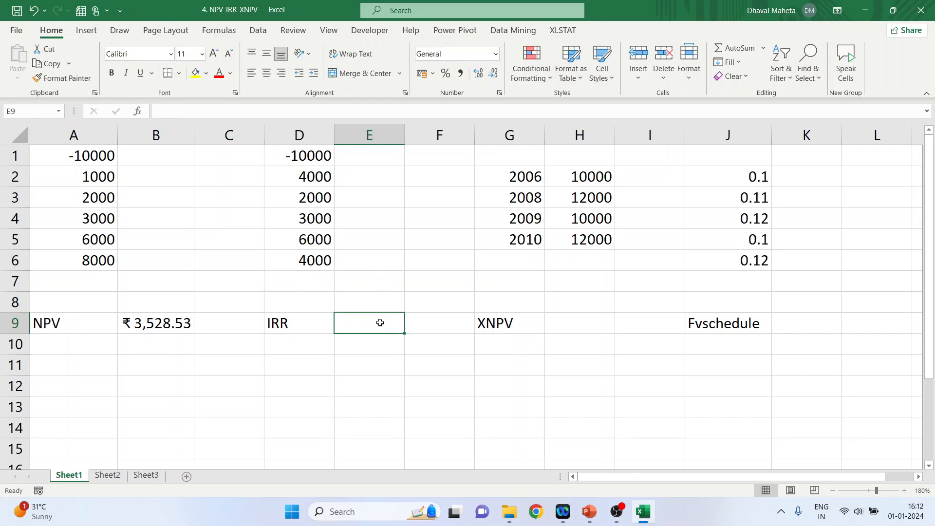
{"action": "left_click", "coordinate": [138, 112]}
{"action": "type", "text": "irr"}
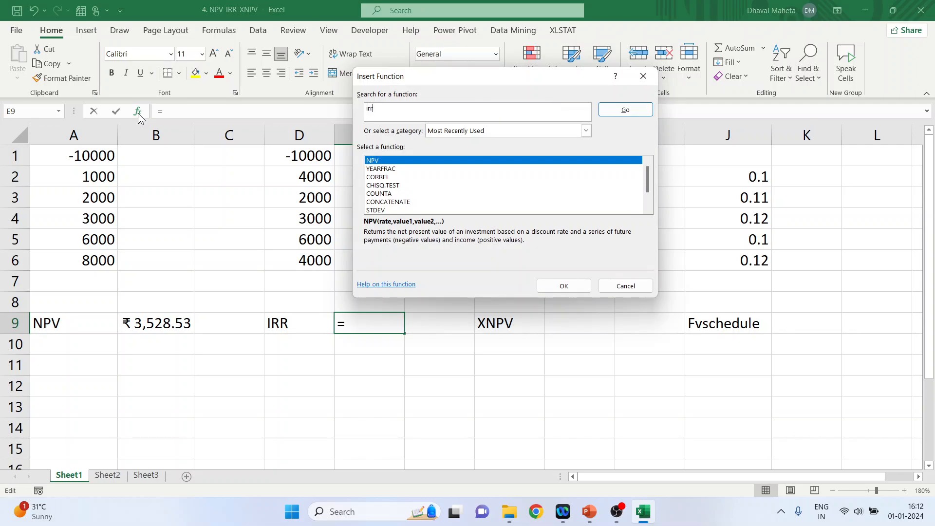
{"action": "key", "text": "Return"}
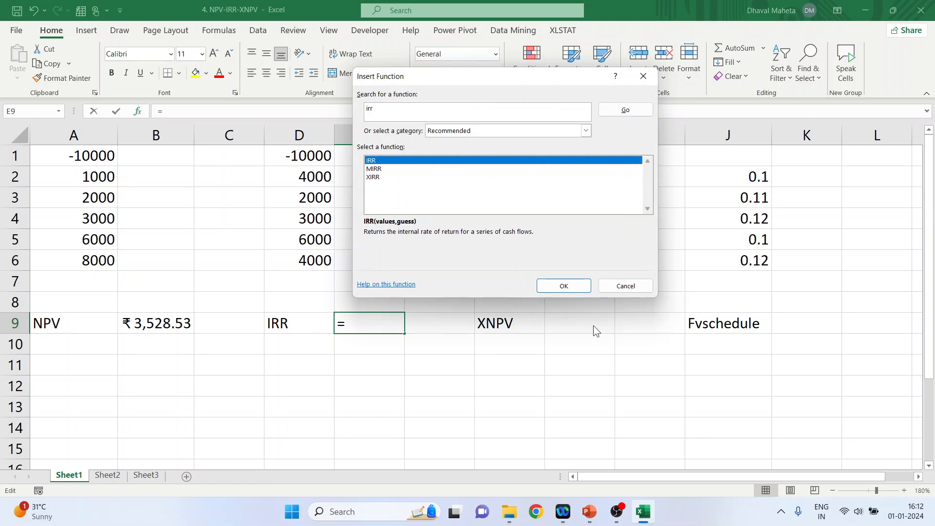
{"action": "left_click", "coordinate": [564, 286]}
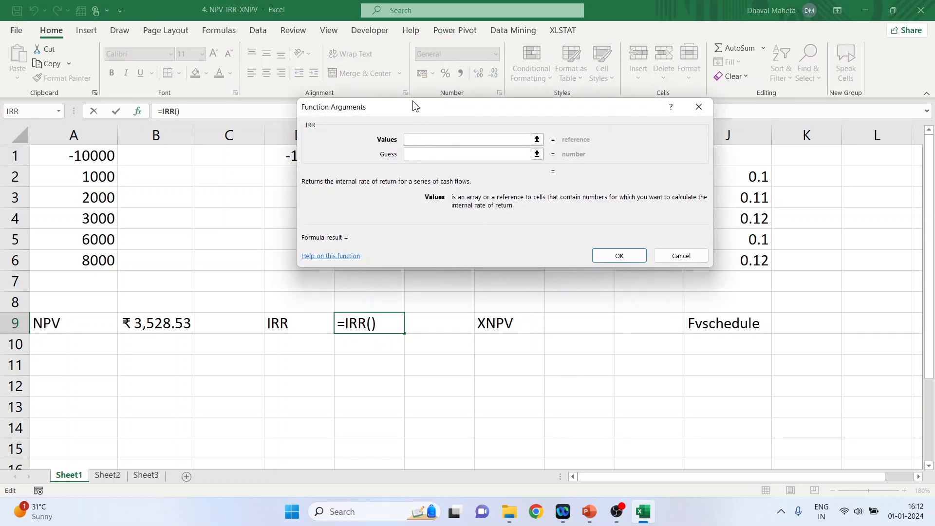
{"action": "left_click_drag", "start_coordinate": [411, 105], "coordinate": [607, 102]}
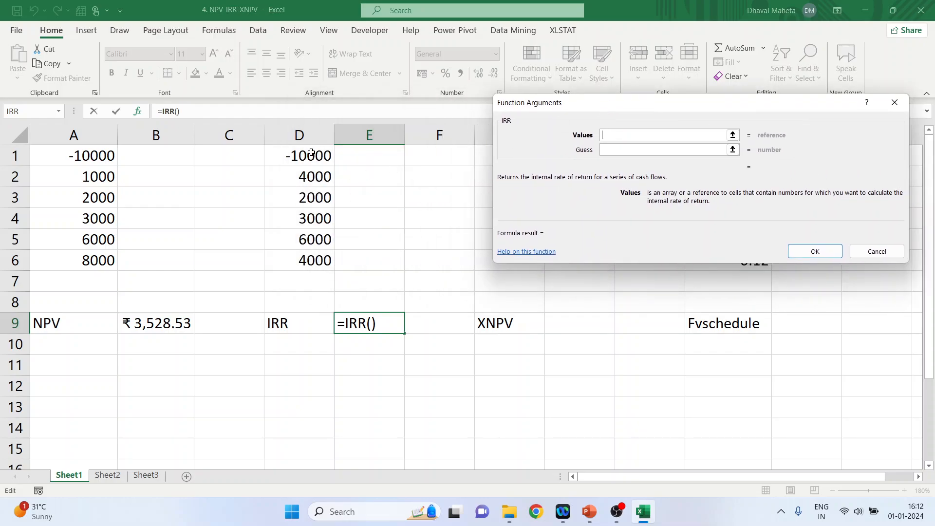
{"action": "left_click_drag", "start_coordinate": [311, 153], "coordinate": [322, 266]}
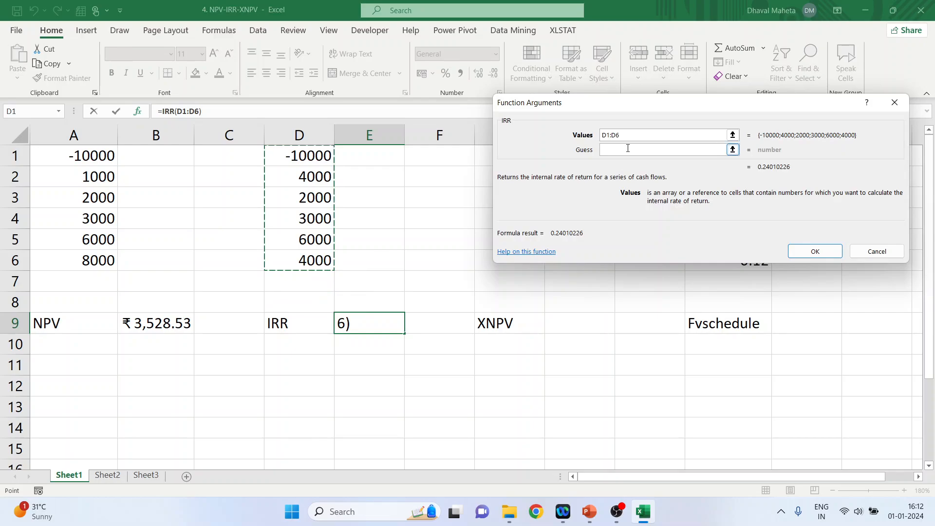
{"action": "left_click", "coordinate": [628, 148]}
{"action": "type", "text": "0."}
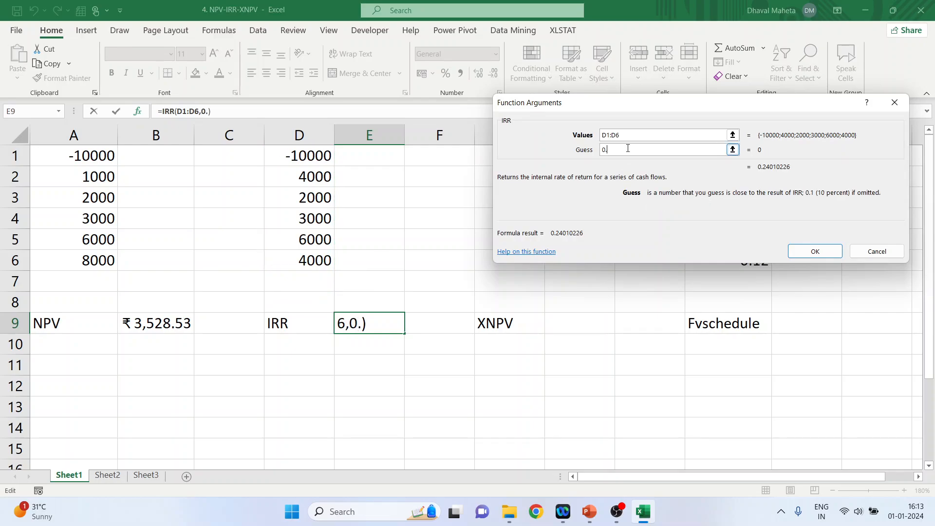
{"action": "type", "text": "1"}
{"action": "left_click", "coordinate": [799, 250]}
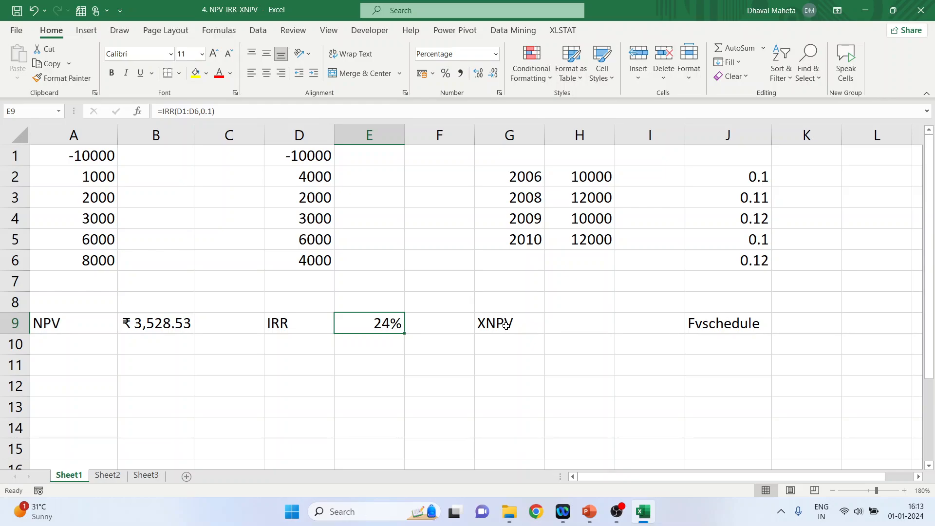
{"action": "left_click", "coordinate": [565, 322]}
{"action": "key", "text": "ctrl+minus"}
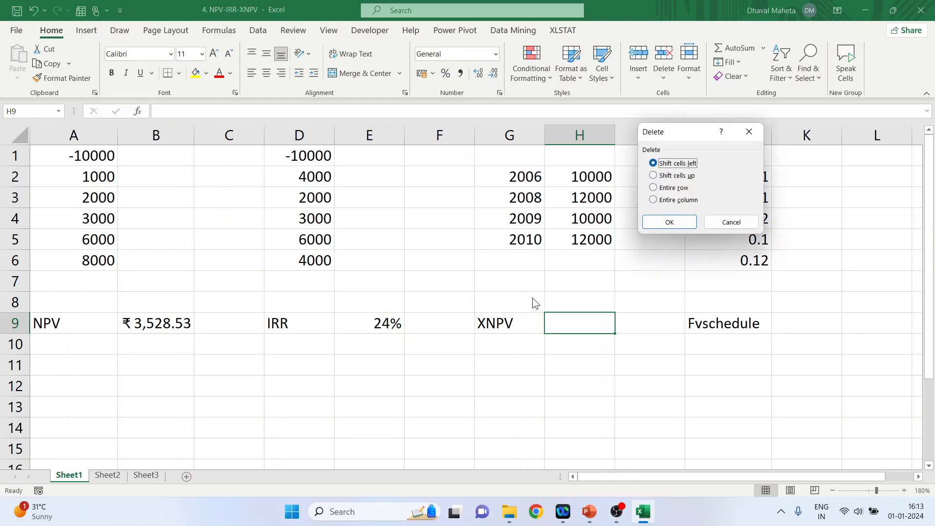
{"action": "left_click", "coordinate": [746, 226]}
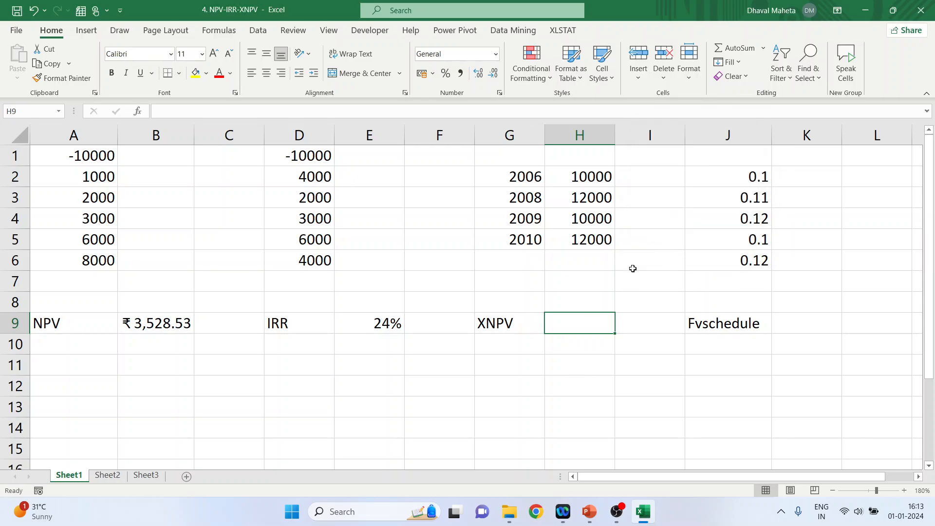
Examine the amounts in H2:H5 listed beside the years for the XNPV example.
{"action": "left_click", "coordinate": [578, 177]}
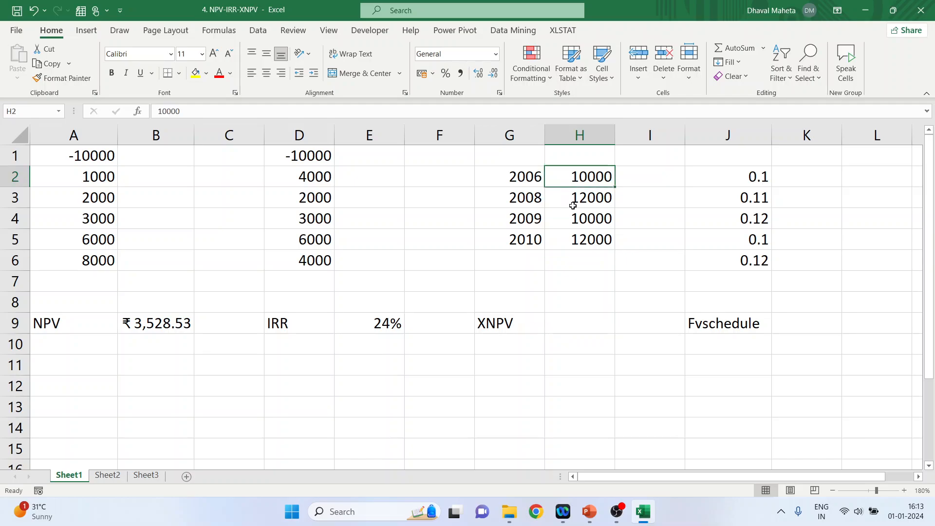
{"action": "left_click", "coordinate": [577, 199]}
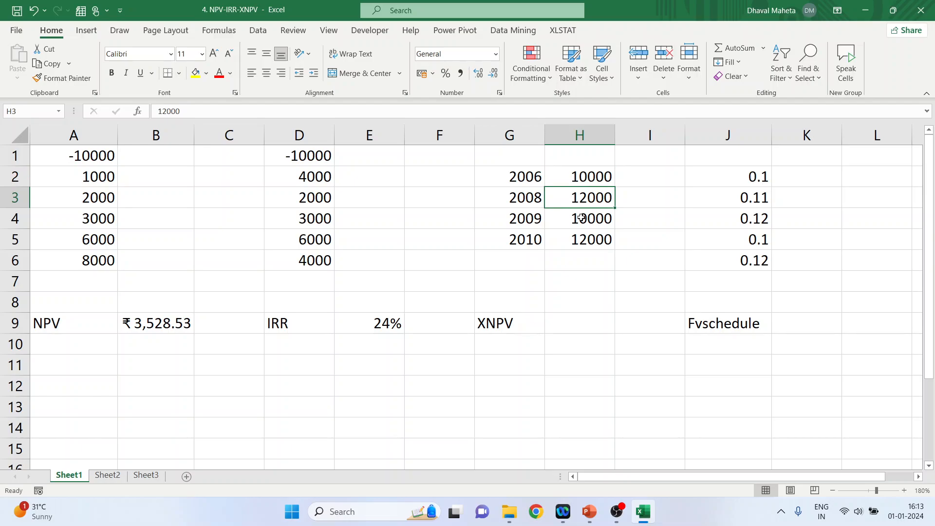
{"action": "left_click", "coordinate": [581, 218]}
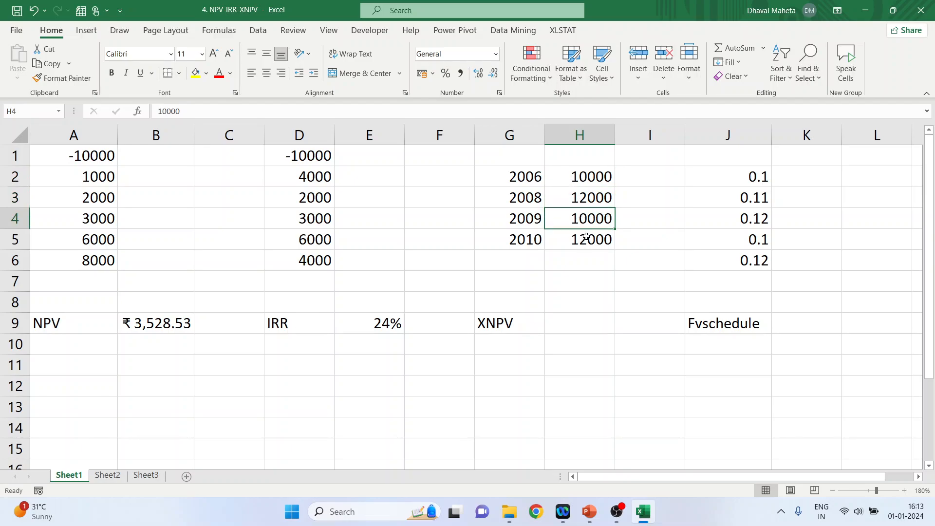
{"action": "left_click", "coordinate": [585, 242]}
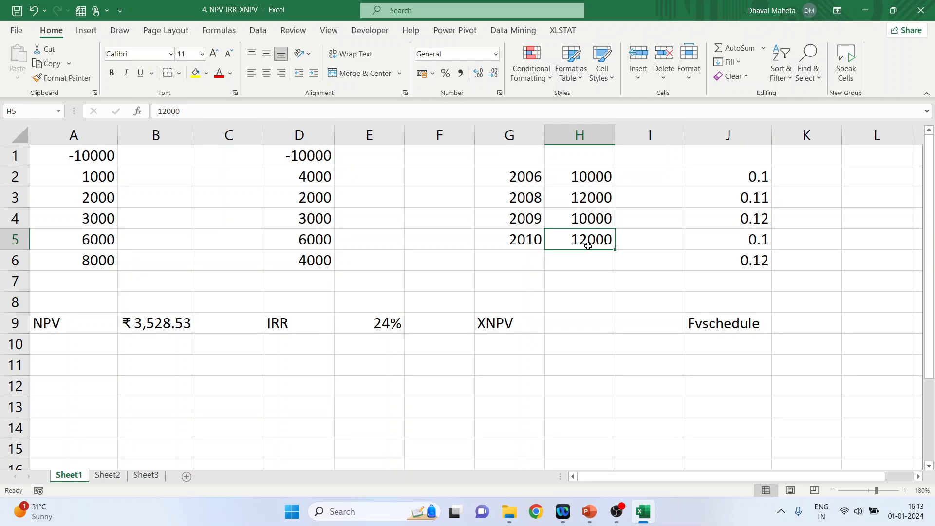
Insert the XNPV function in H9 and set its rate to 0.1, keeping the years and amounts in G2:H5 uncovered.
{"action": "left_click", "coordinate": [571, 325]}
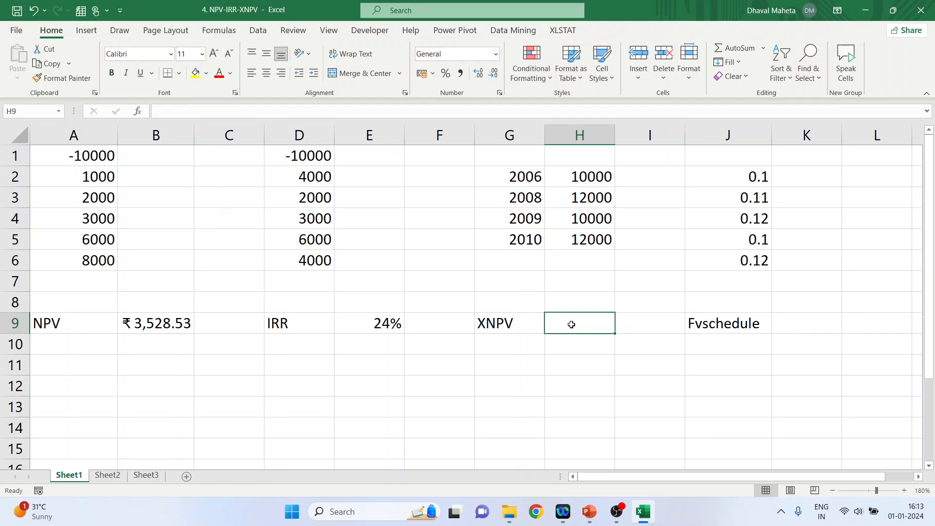
{"action": "left_click", "coordinate": [137, 111]}
{"action": "type", "text": "n"}
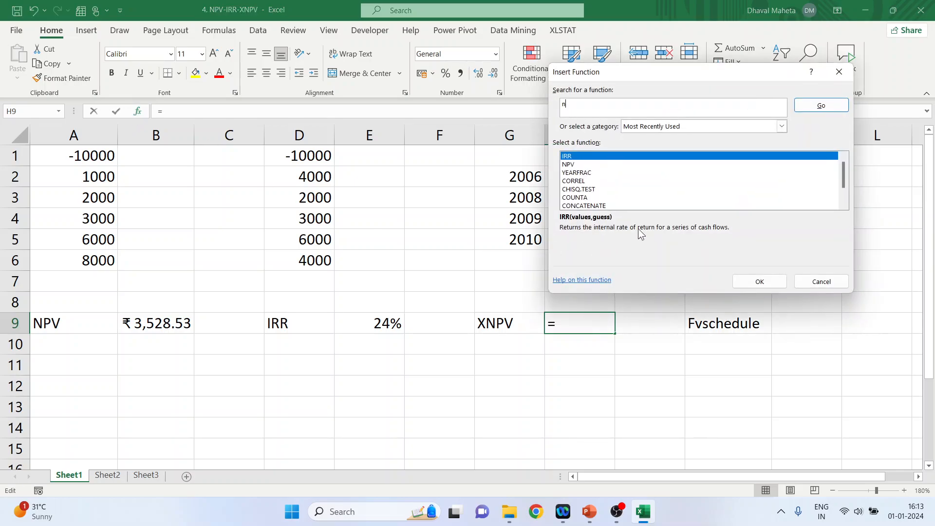
{"action": "type", "text": "xnpv"}
{"action": "key", "text": "Return"}
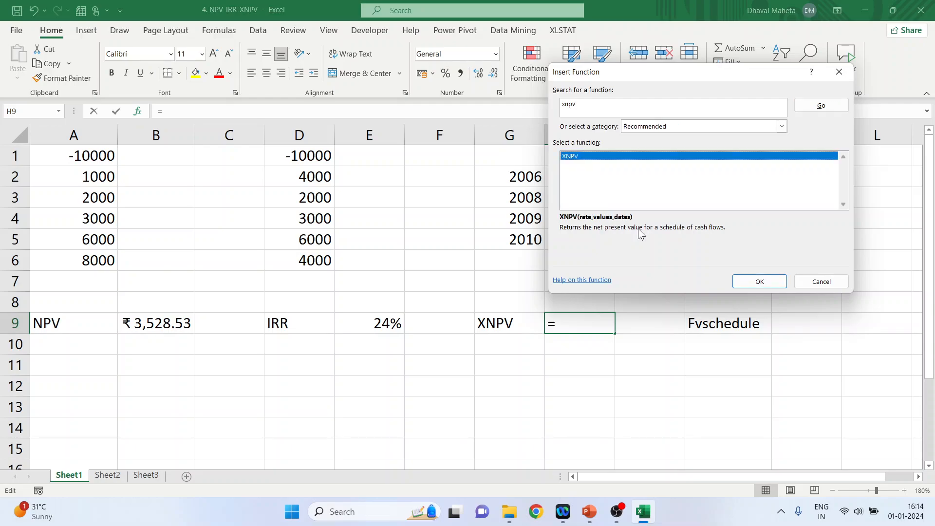
{"action": "left_click", "coordinate": [756, 280]}
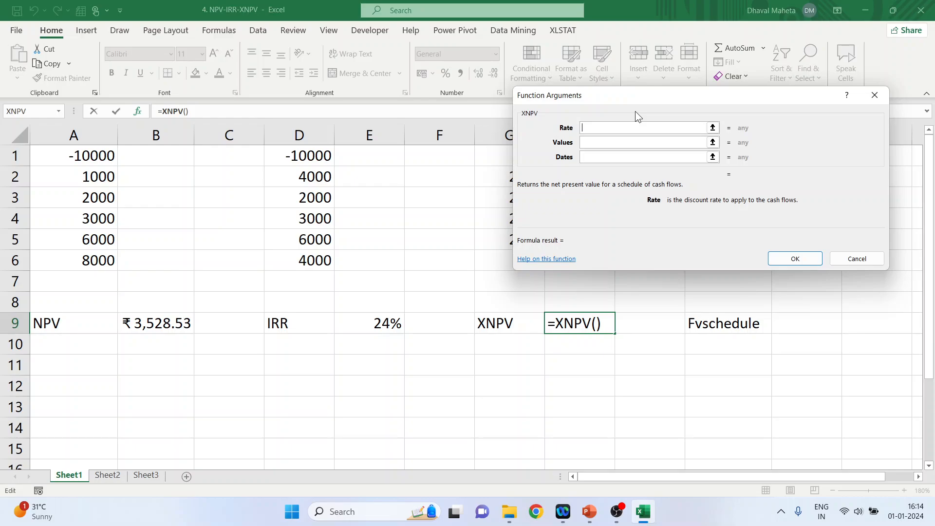
{"action": "type", "text": "0.1"}
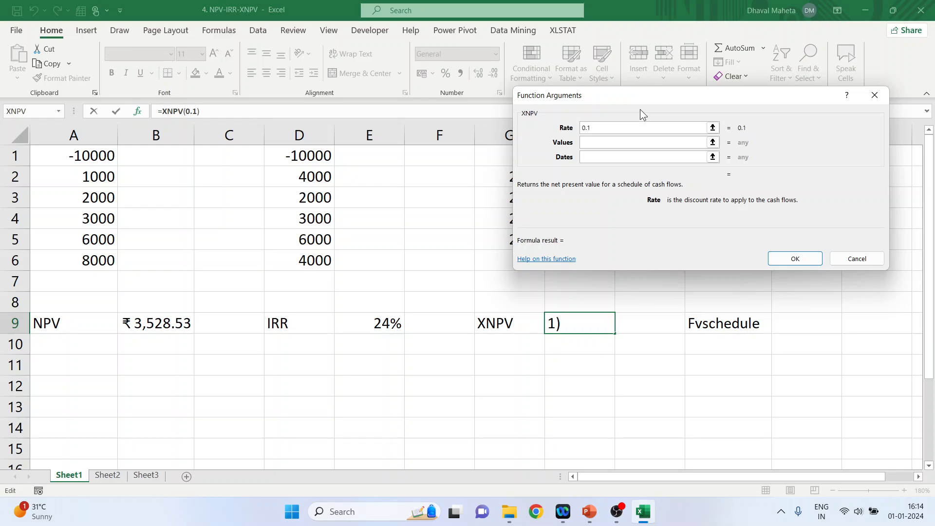
{"action": "left_click_drag", "start_coordinate": [637, 97], "coordinate": [206, 126]}
{"action": "type", "text": "+"}
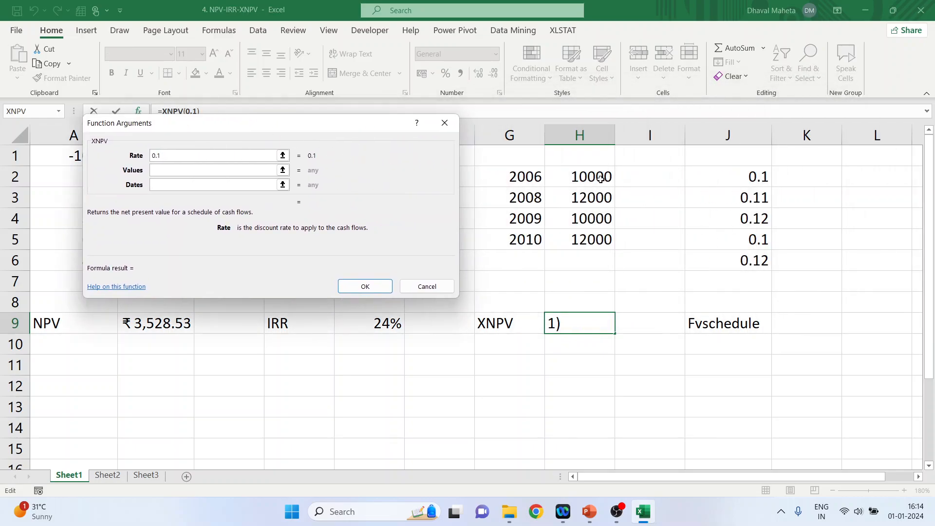
{"action": "left_click_drag", "start_coordinate": [601, 177], "coordinate": [579, 240]}
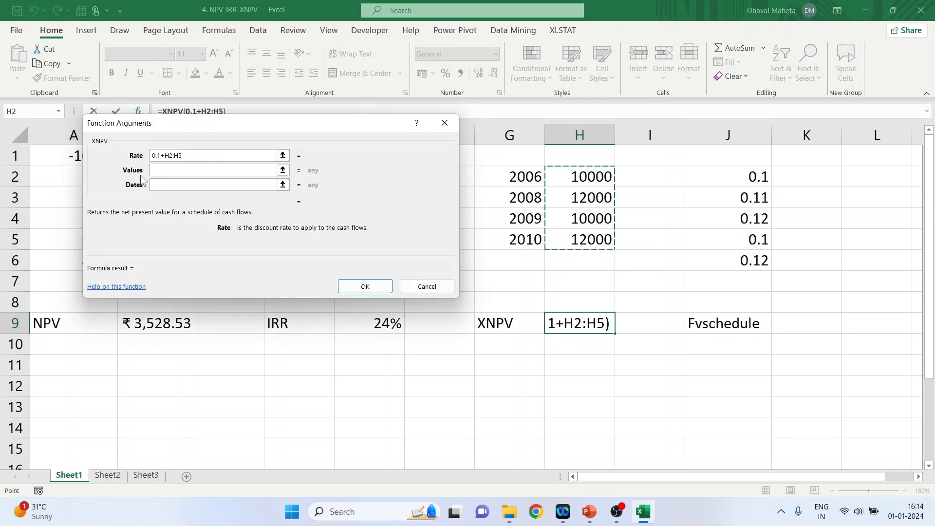
{"action": "key", "text": "BackSpace"}
{"action": "key", "text": "BackSpace"}
{"action": "key", "text": "BackSpace"}
{"action": "key", "text": "BackSpace"}
{"action": "key", "text": "BackSpace"}
{"action": "key", "text": "BackSpace"}
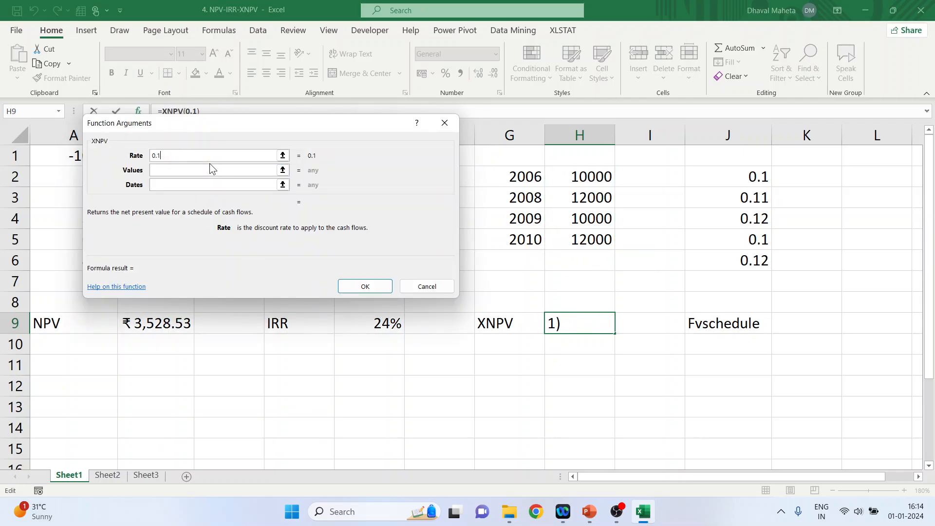
Complete the XNPV calculation in H9 with the values H2:H5 and the dates G2:G5.
{"action": "left_click", "coordinate": [211, 170]}
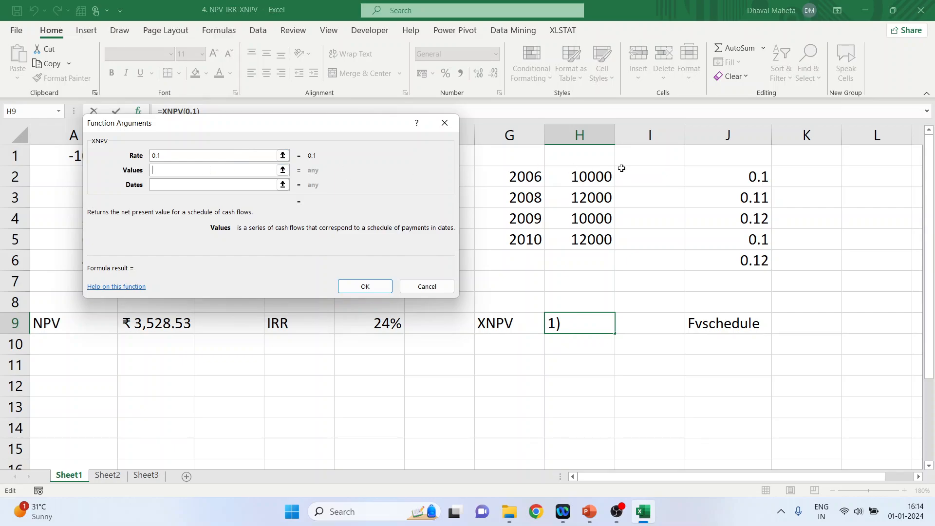
{"action": "left_click", "coordinate": [603, 174]}
{"action": "left_click_drag", "start_coordinate": [602, 174], "coordinate": [590, 236]}
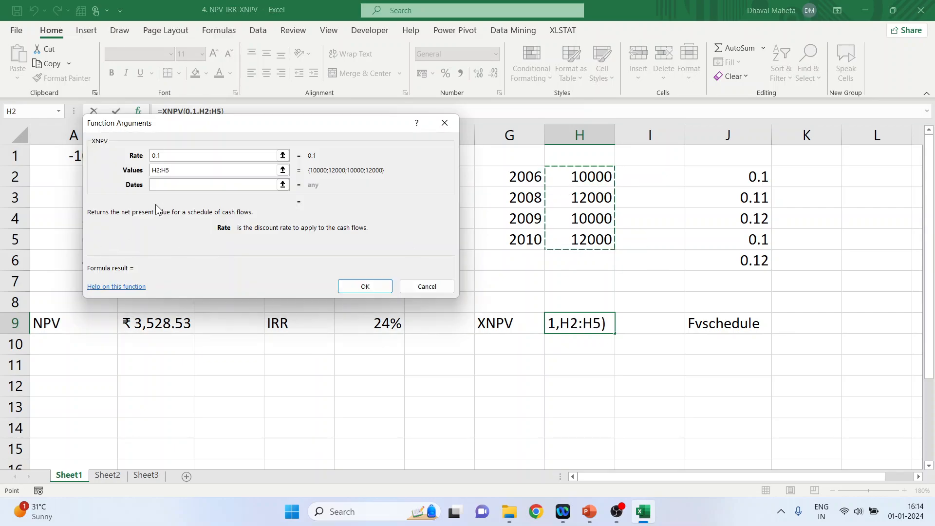
{"action": "left_click", "coordinate": [166, 184]}
{"action": "left_click_drag", "start_coordinate": [523, 175], "coordinate": [518, 234]}
{"action": "left_click", "coordinate": [365, 286]}
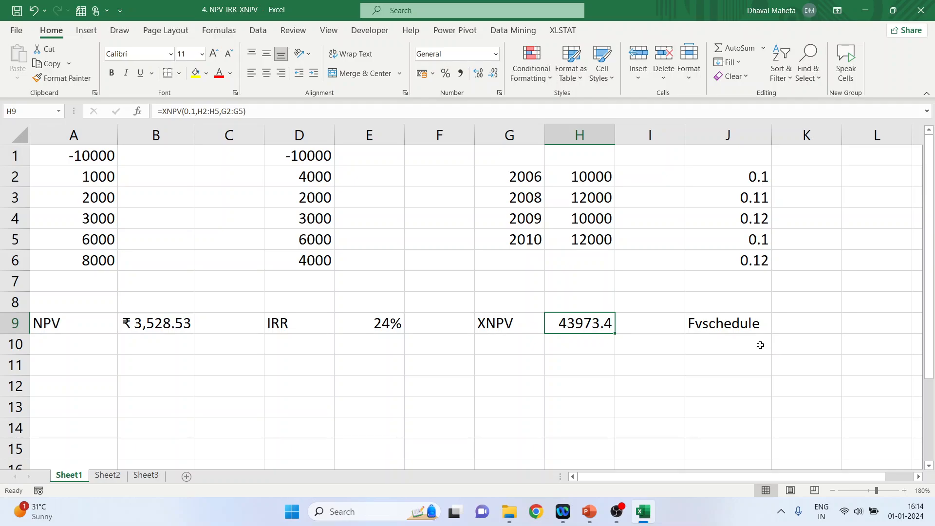
Examine the yearly interest rates in J2:J6 that serve as the schedule for the FVSCHEDULE example.
{"action": "left_click", "coordinate": [736, 179]}
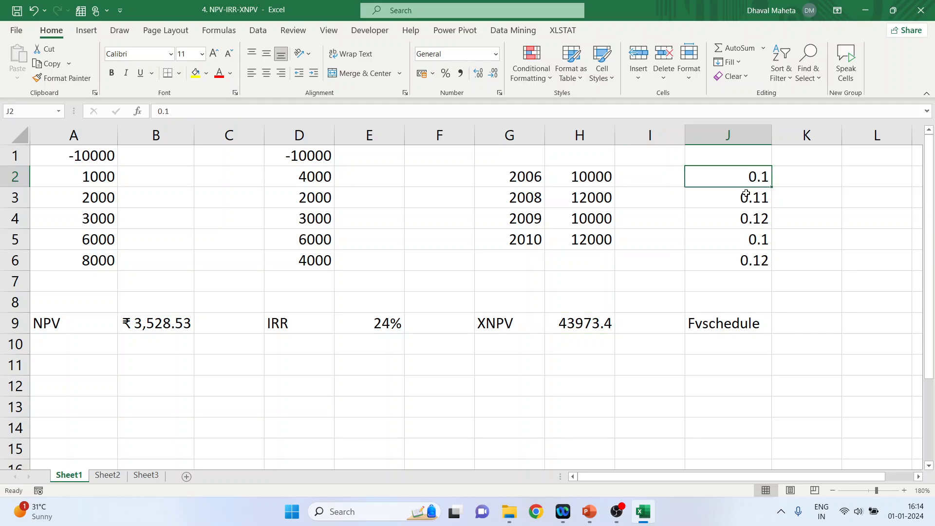
{"action": "left_click", "coordinate": [747, 197]}
{"action": "left_click", "coordinate": [747, 219]}
{"action": "left_click", "coordinate": [748, 239]}
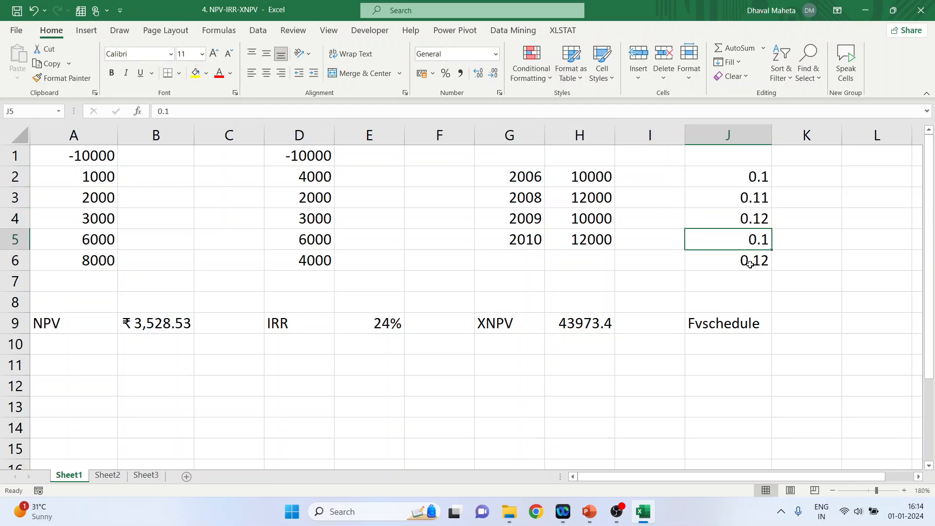
{"action": "left_click", "coordinate": [749, 261]}
{"action": "left_click", "coordinate": [741, 178]}
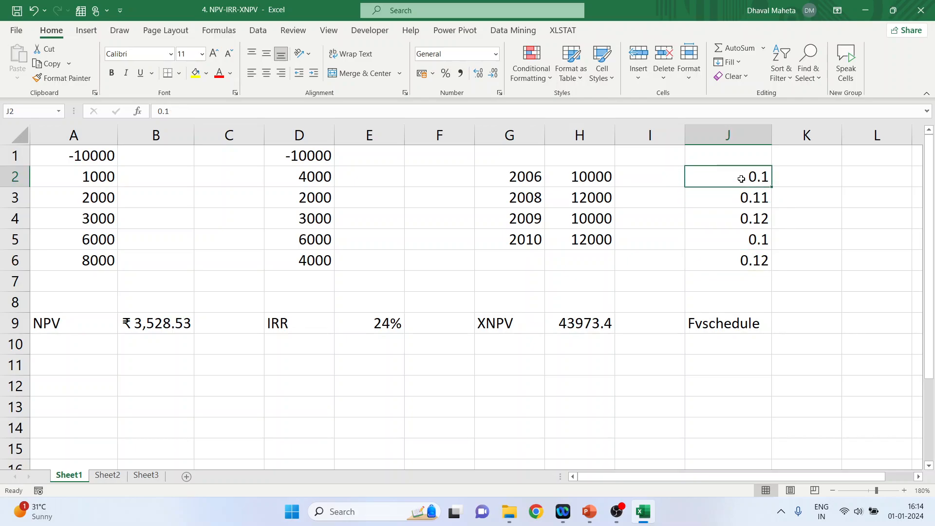
{"action": "left_click", "coordinate": [741, 199]}
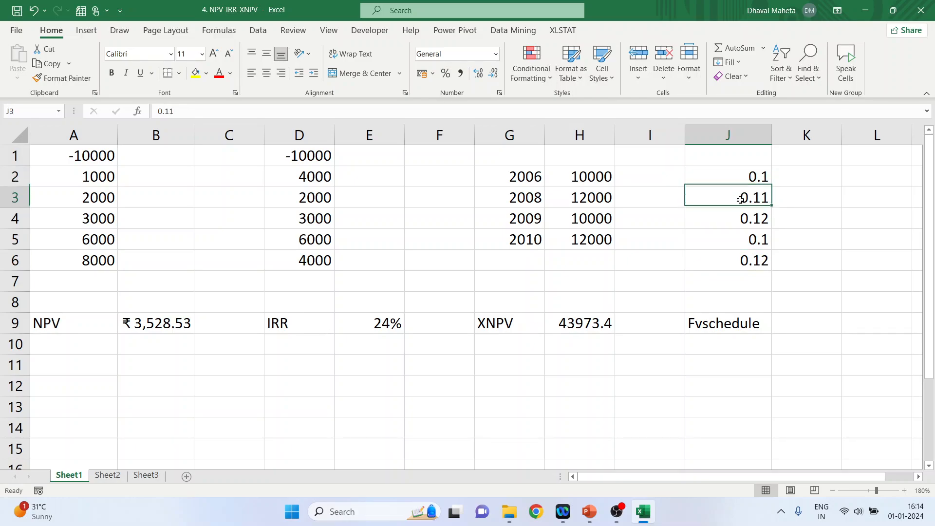
{"action": "left_click", "coordinate": [753, 223]}
{"action": "left_click", "coordinate": [753, 240]}
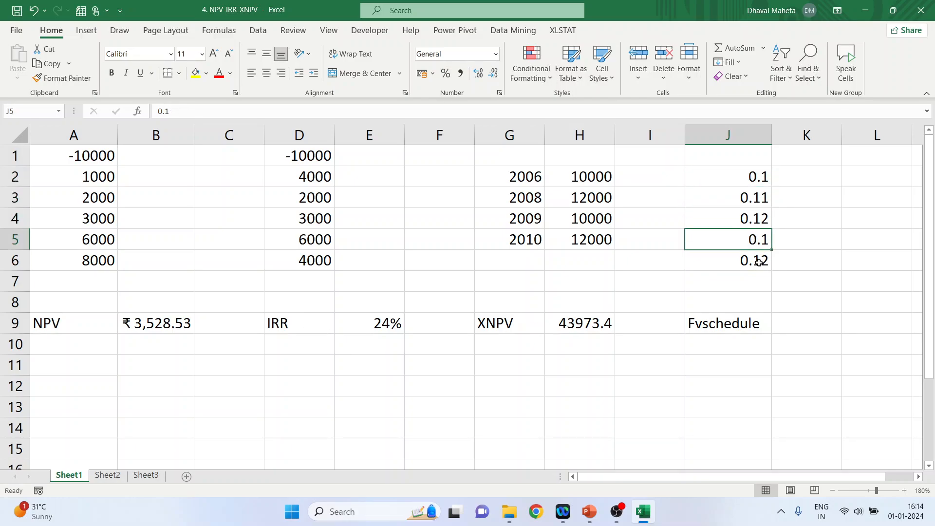
{"action": "left_click", "coordinate": [759, 262]}
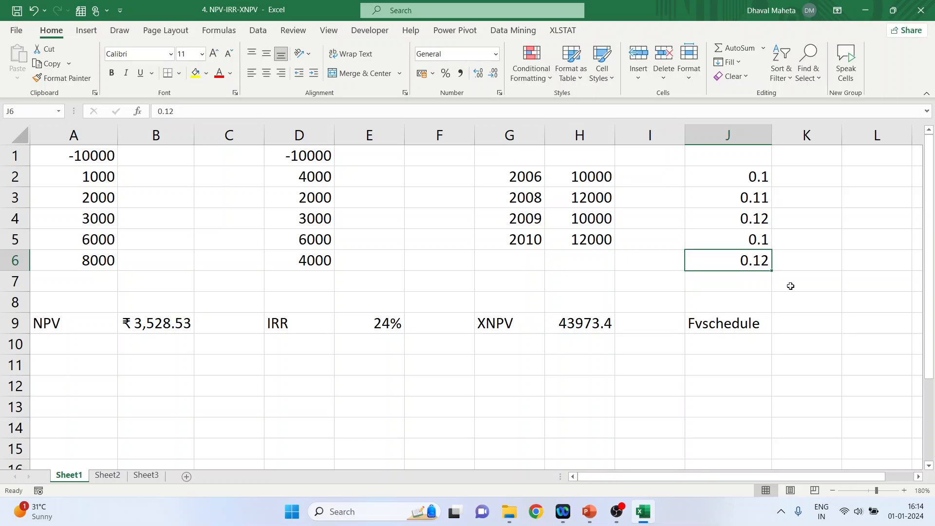
Calculate the future value in K9 with the FVSCHEDULE function, using principal 100000 and schedule J2:J6.
{"action": "left_click", "coordinate": [793, 324]}
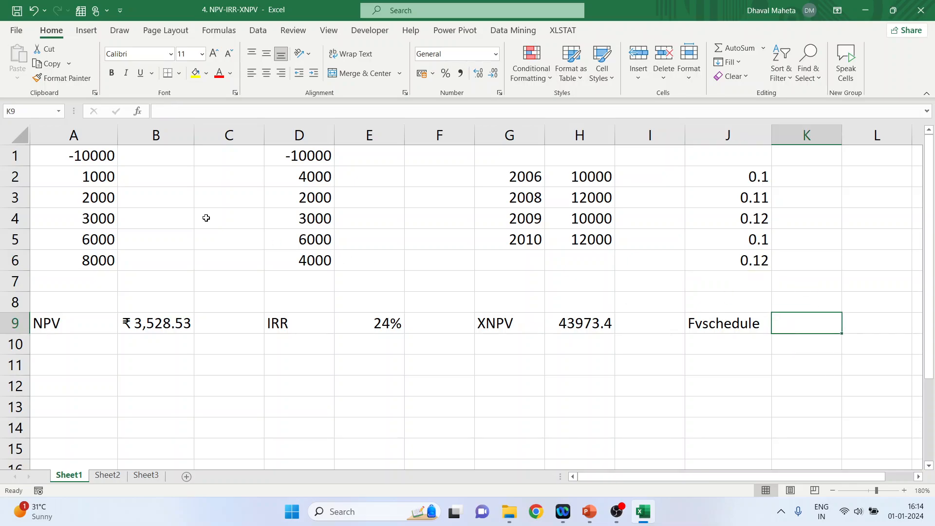
{"action": "left_click", "coordinate": [137, 112]}
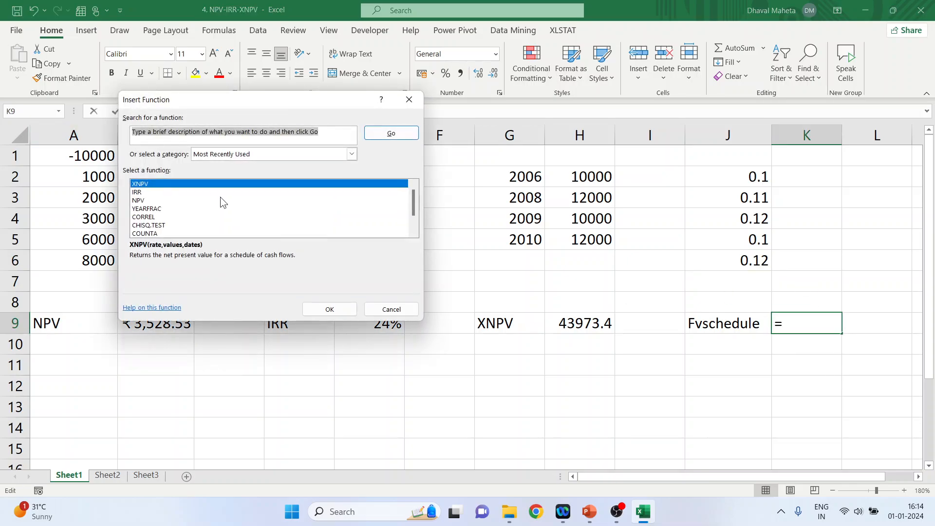
{"action": "type", "text": "fvsc"}
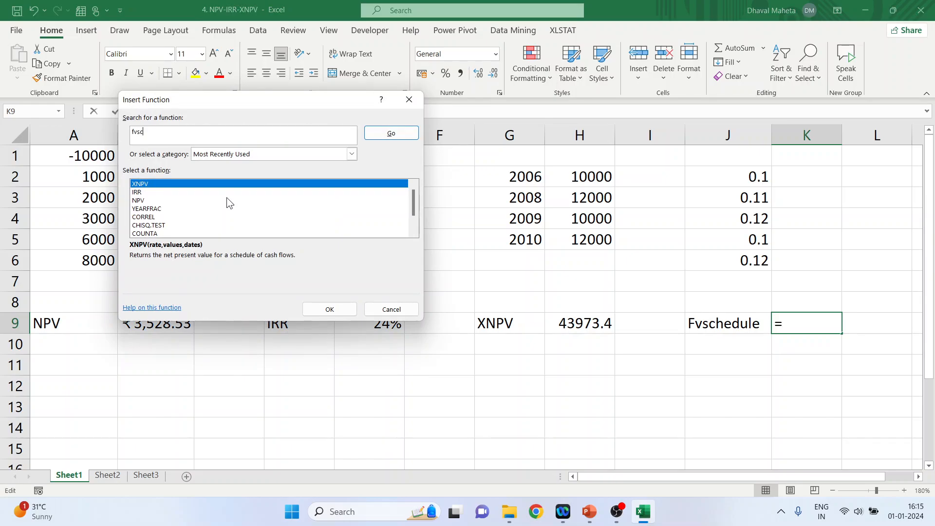
{"action": "type", "text": "hedule"}
{"action": "key", "text": "Return"}
{"action": "left_click", "coordinate": [333, 310]}
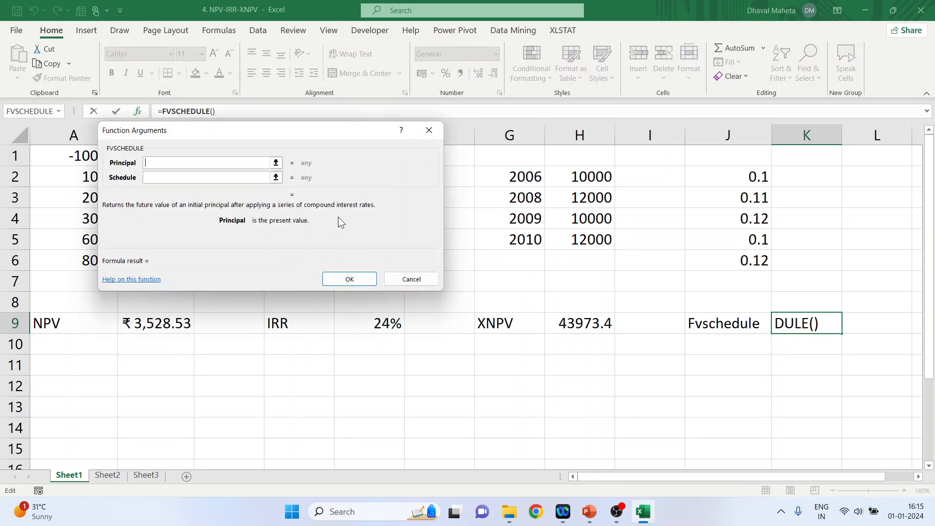
{"action": "type", "text": "10000"}
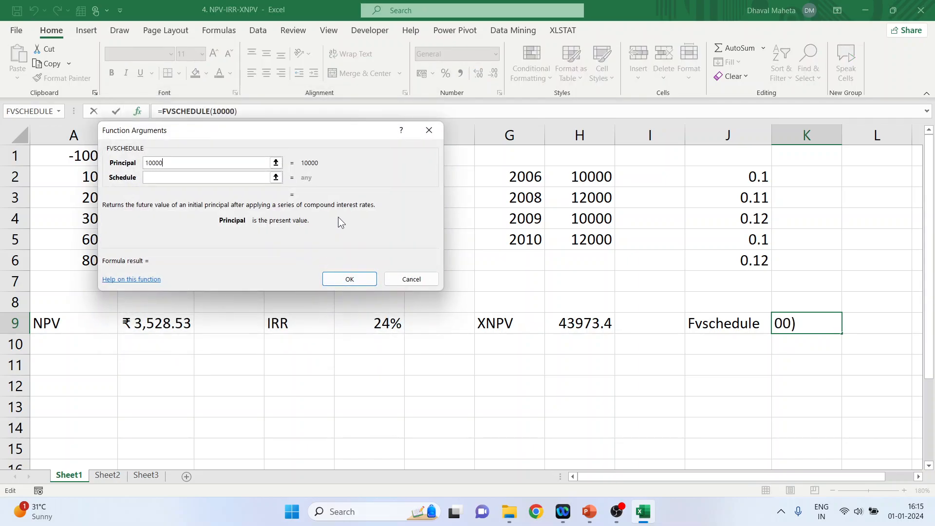
{"action": "type", "text": "0"}
{"action": "left_click", "coordinate": [190, 178]}
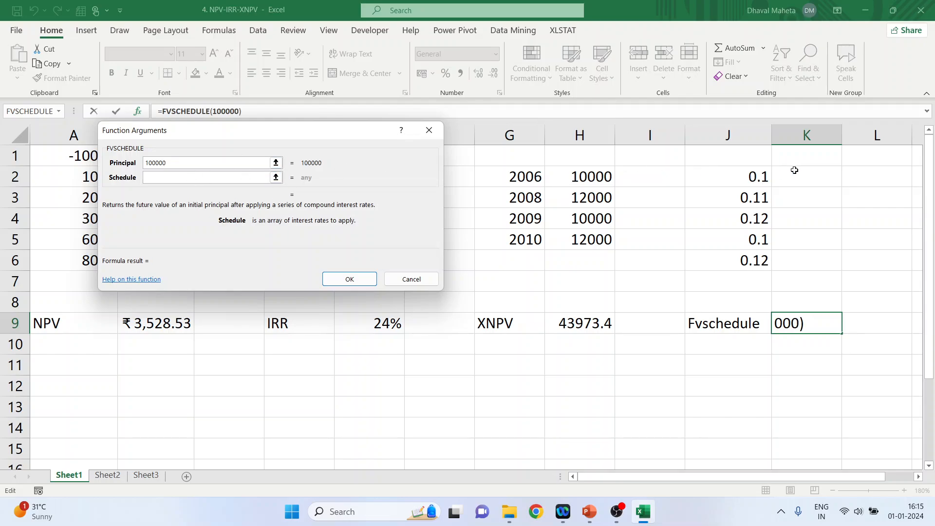
{"action": "left_click_drag", "start_coordinate": [735, 178], "coordinate": [736, 260]}
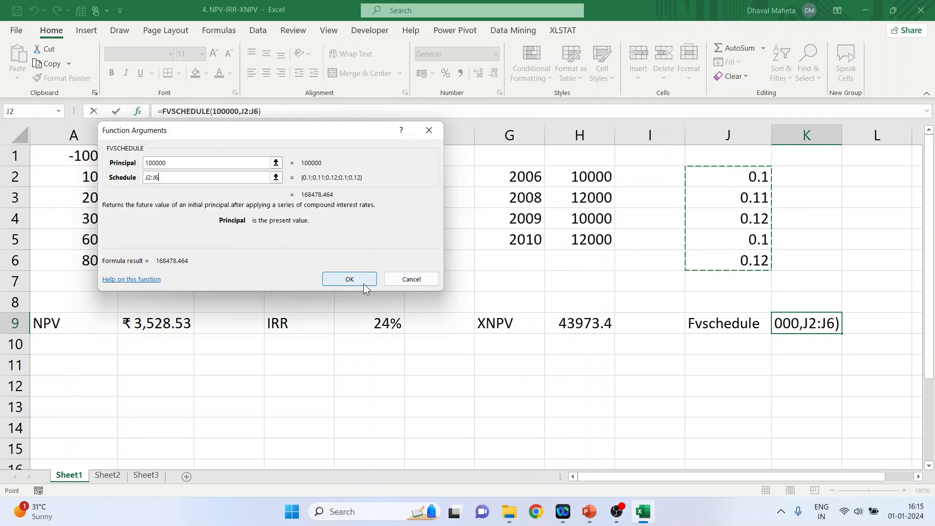
{"action": "left_click", "coordinate": [351, 279]}
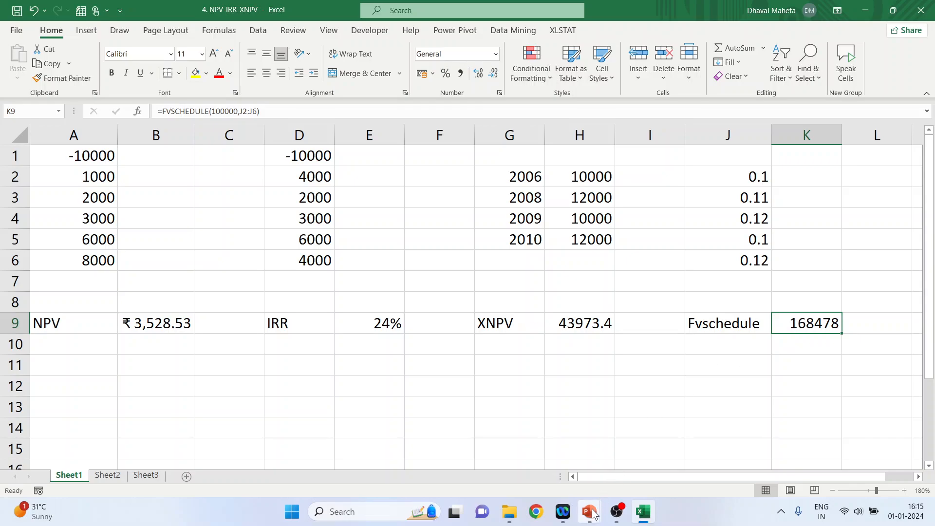
Switch to the Youtube templates presentation in PowerPoint and show its Thank you slide as a full-screen slide show.
{"action": "mouse_move", "coordinate": [589, 517]}
{"action": "left_click", "coordinate": [574, 468]}
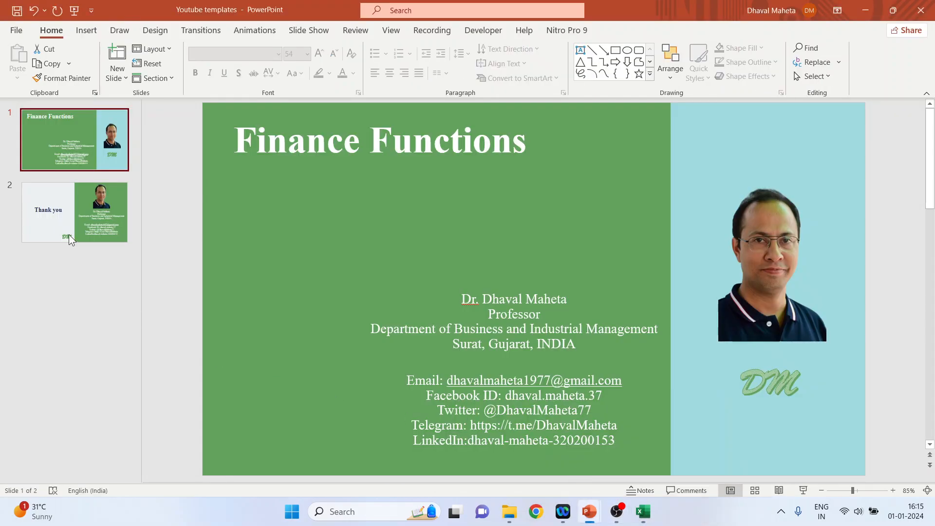
{"action": "key", "text": "Page_Down"}
{"action": "left_click", "coordinate": [803, 490]}
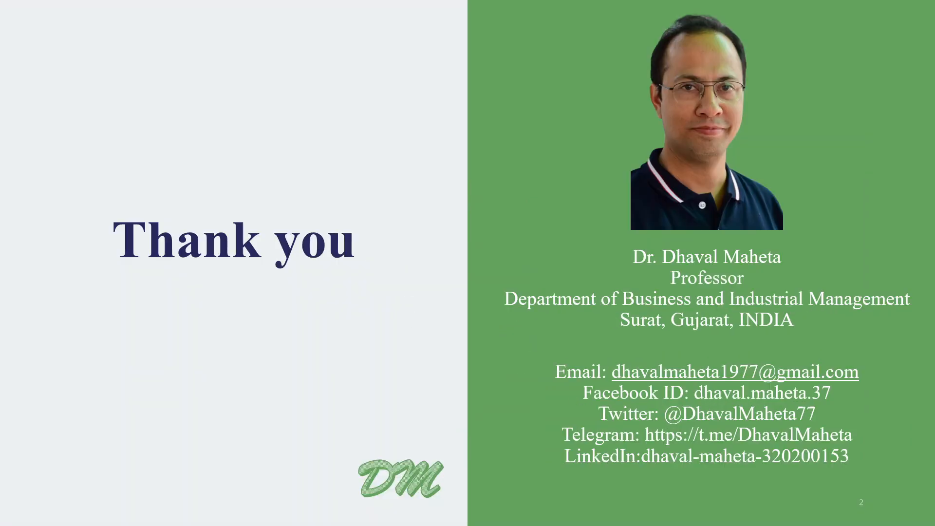